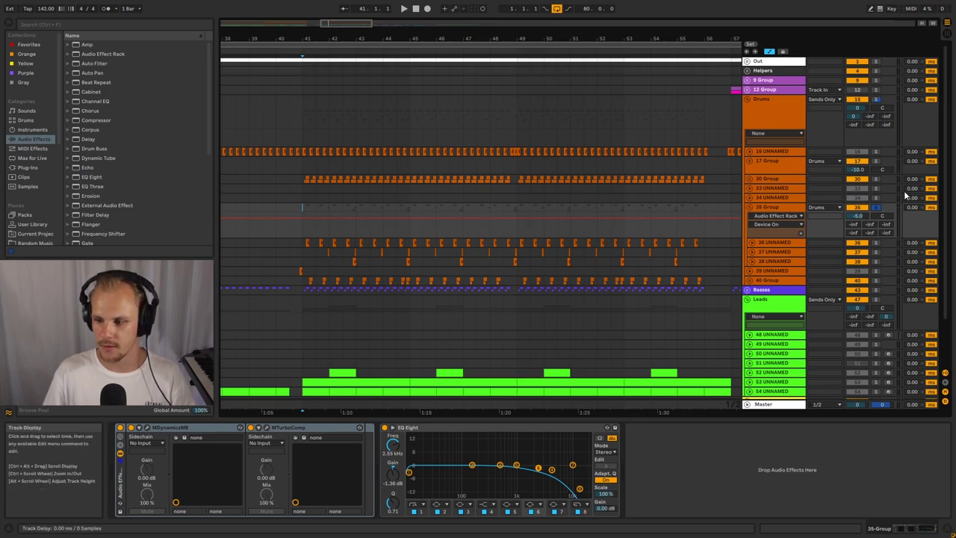
click(318, 218)
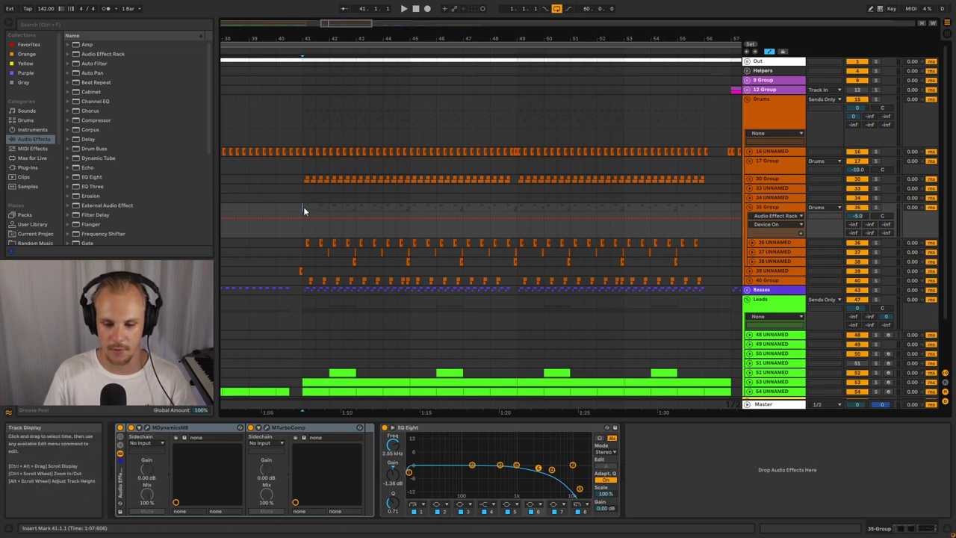
key(space)
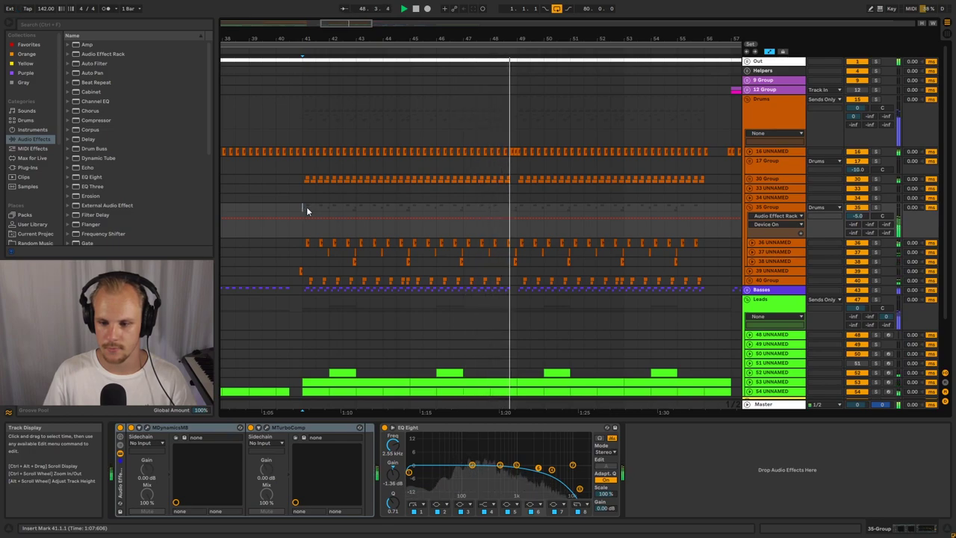
key(space)
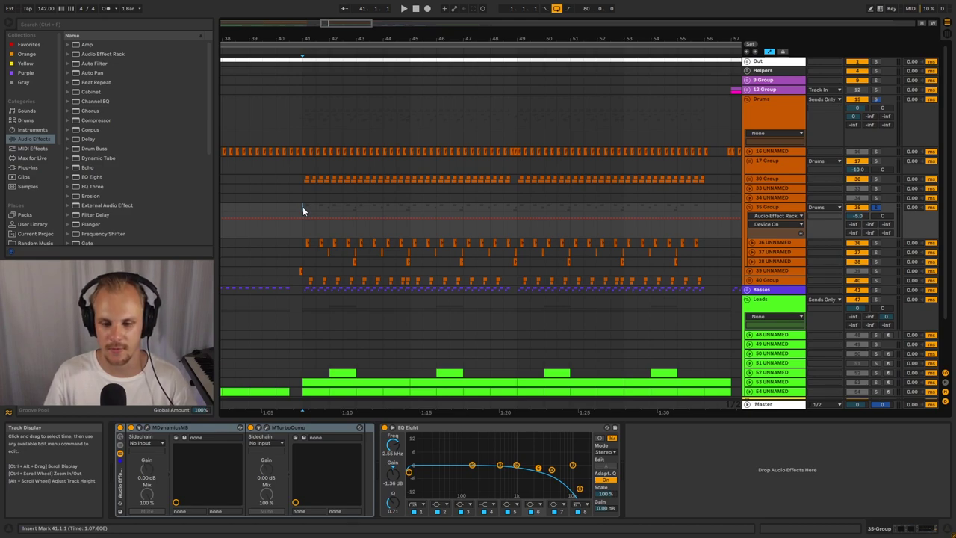
key(space)
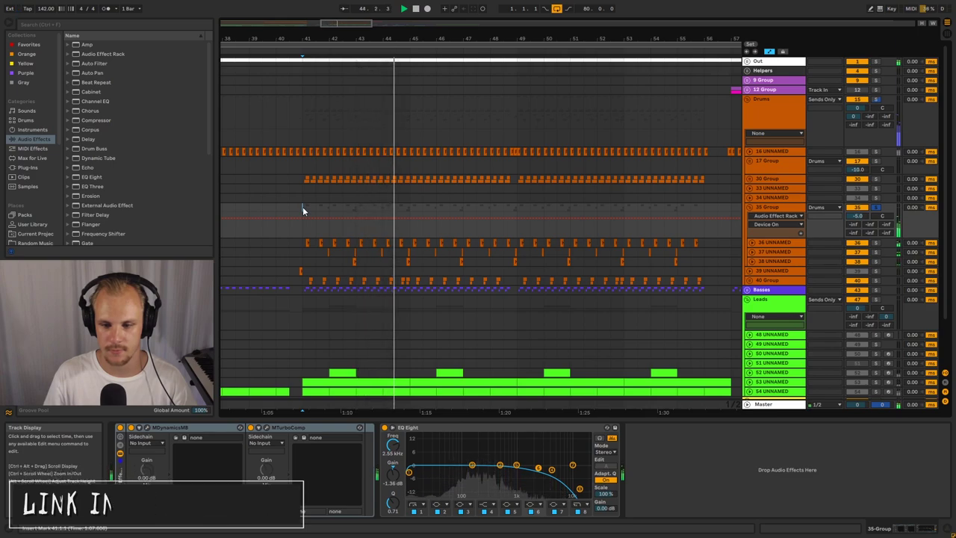
key(space)
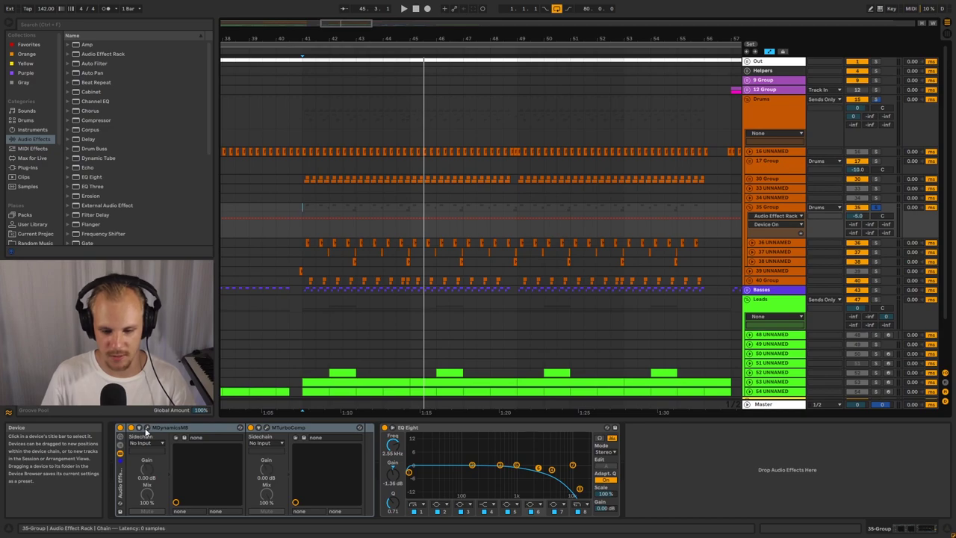
Bring up the MTurboComp editor on the 35 Group running the Meldei 1176 model
click(289, 428)
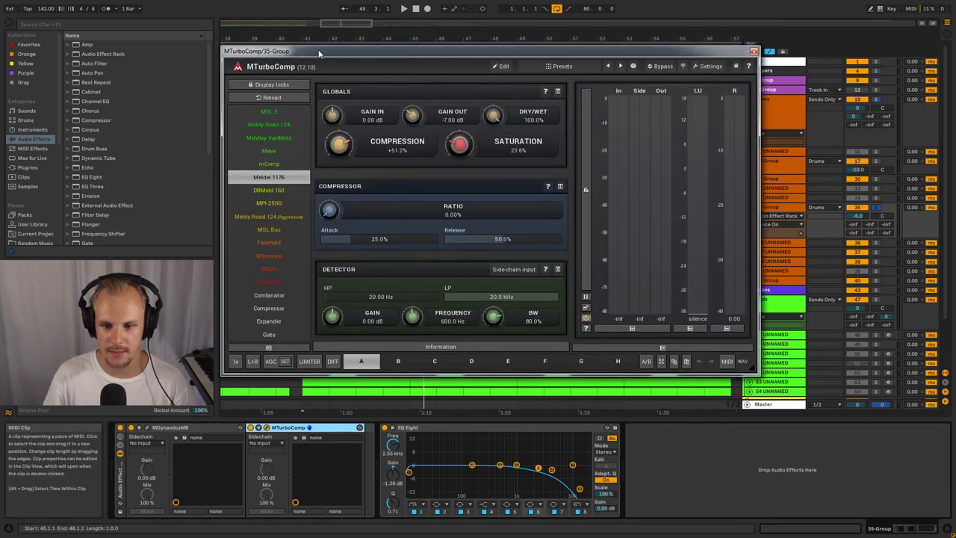
drag(319, 54, 327, 52)
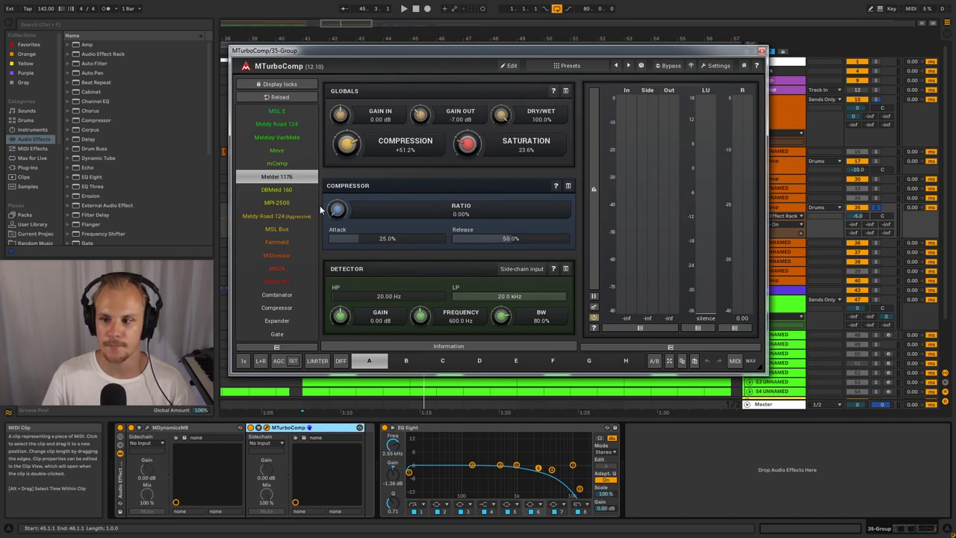
click(760, 51)
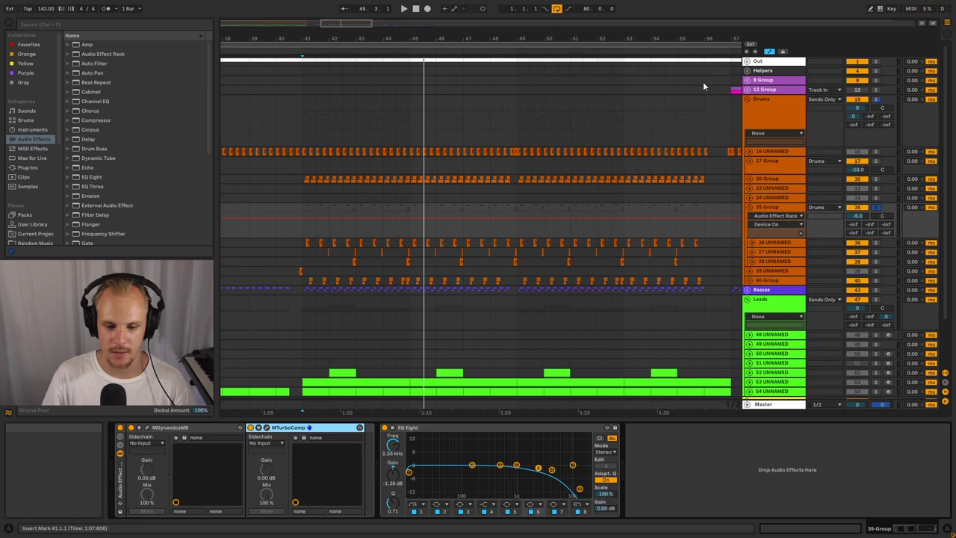
click(134, 430)
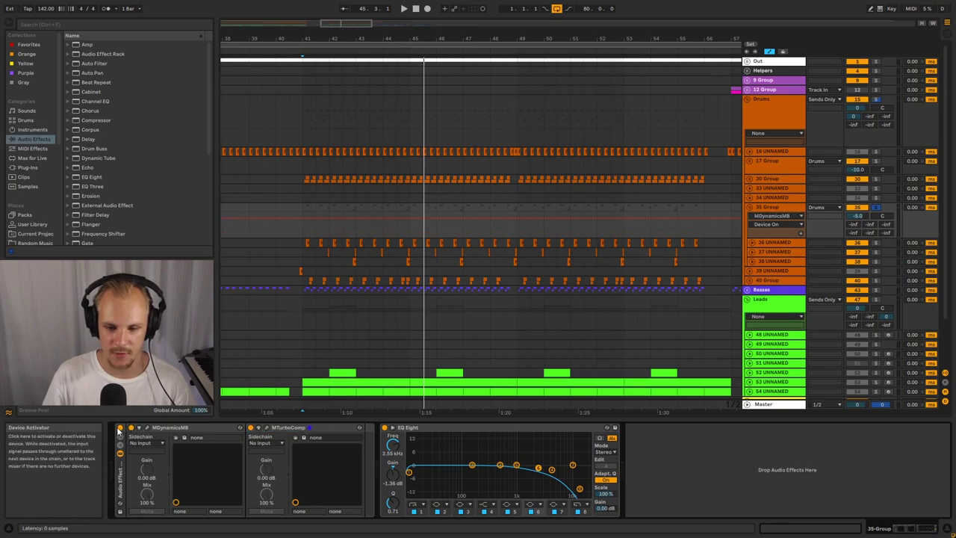
click(301, 215)
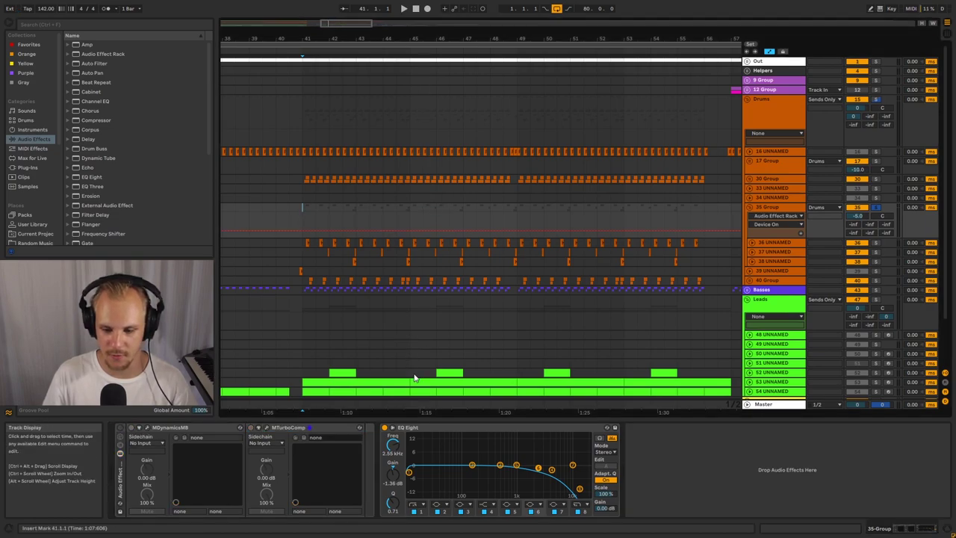
key(space)
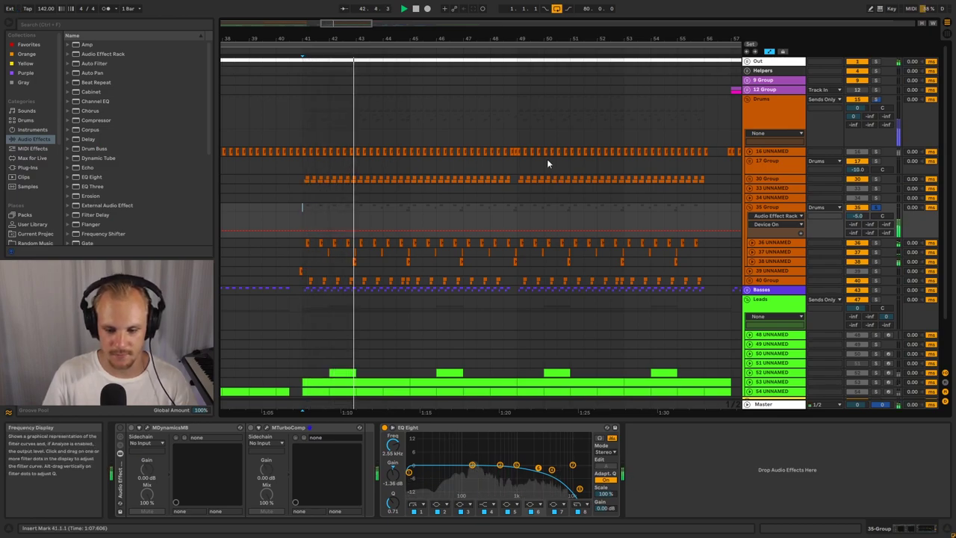
key(space)
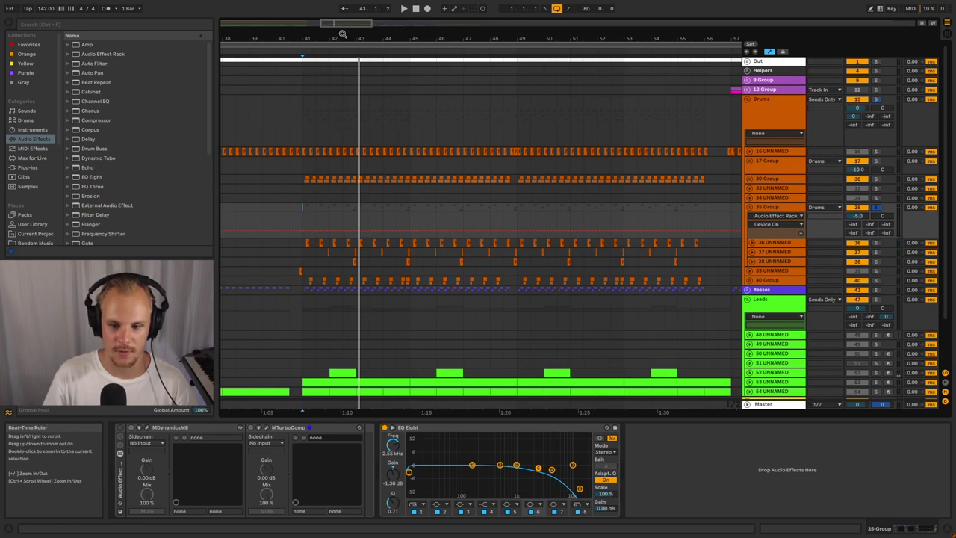
drag(345, 32, 383, 36)
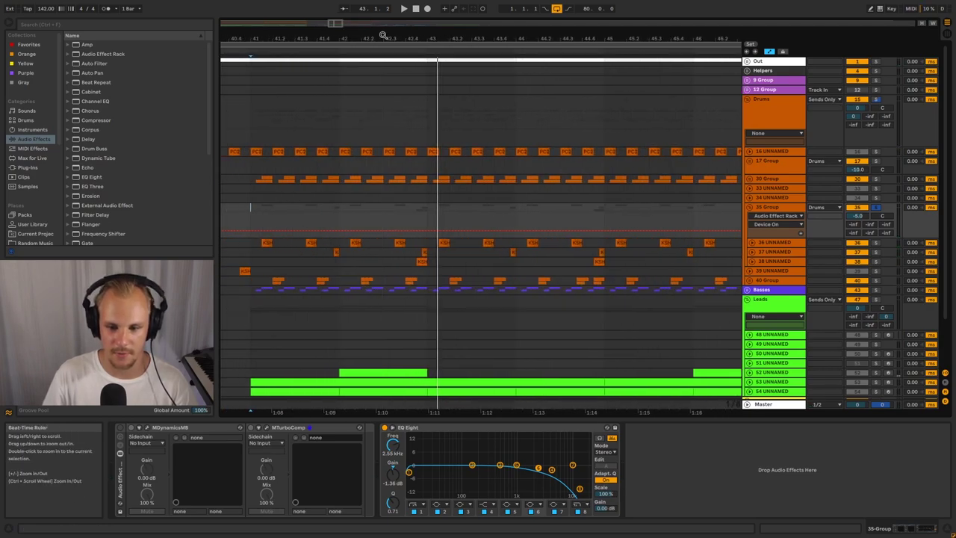
click(418, 251)
key(space)
key(space)
click(769, 207)
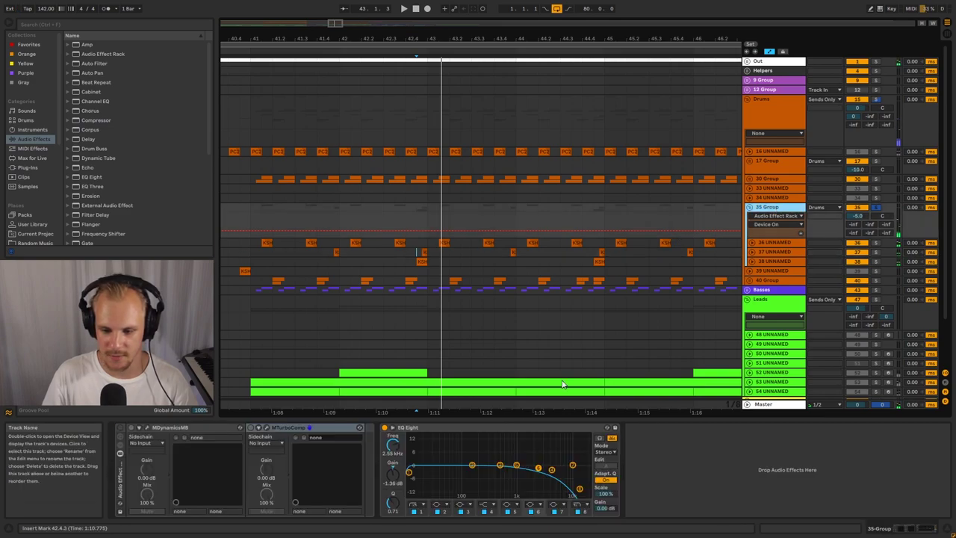
key(space)
key(space)
key(space)
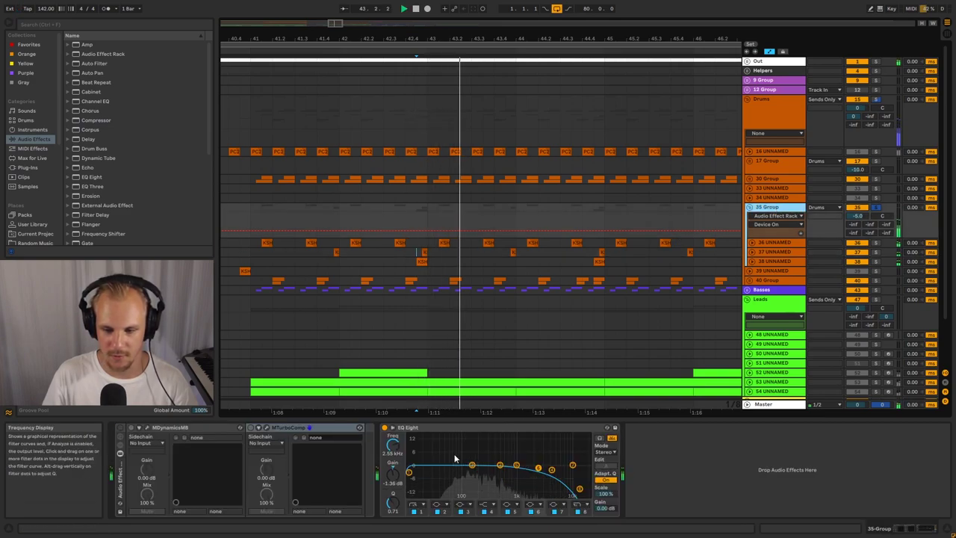
key(space)
click(401, 243)
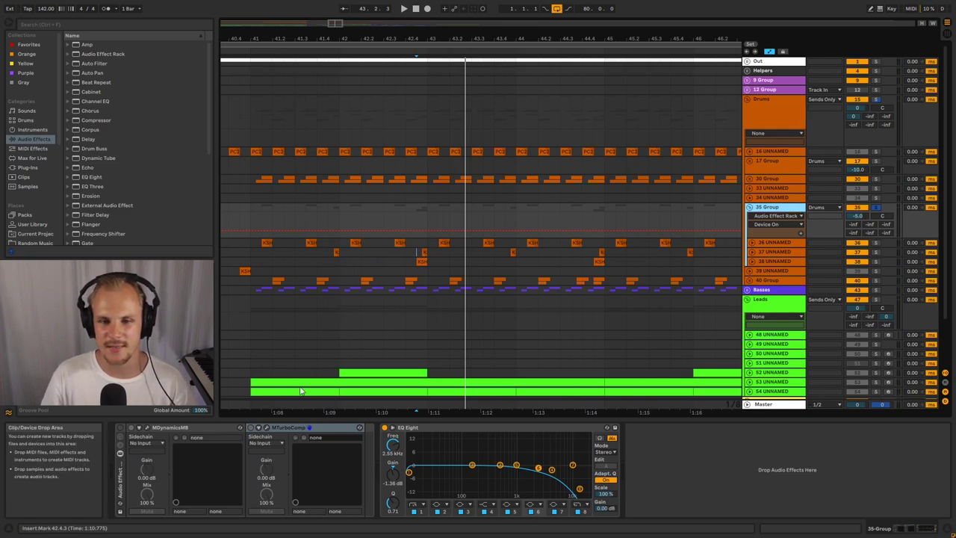
Show the MDynamicsMB editor and briefly play the percussion to hear it
click(131, 427)
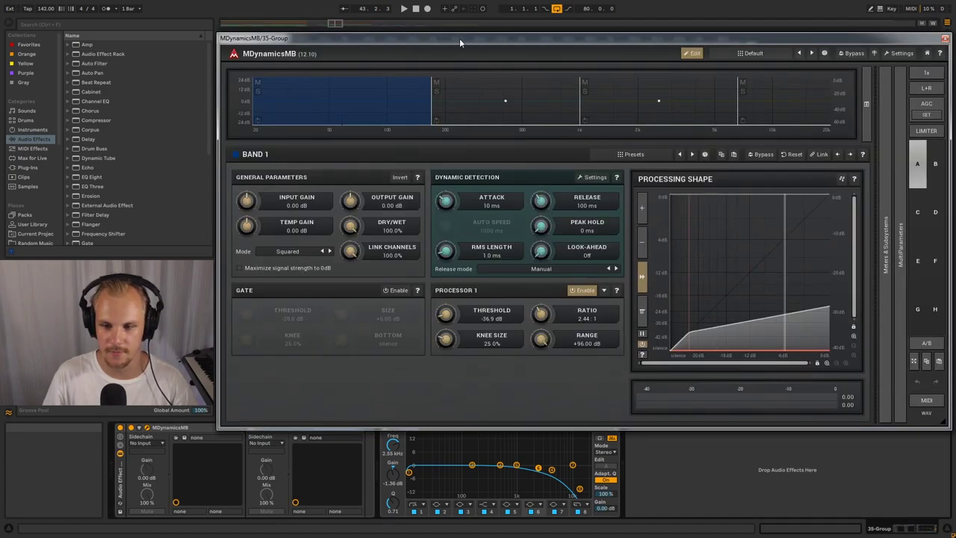
drag(459, 38, 446, 32)
key(space)
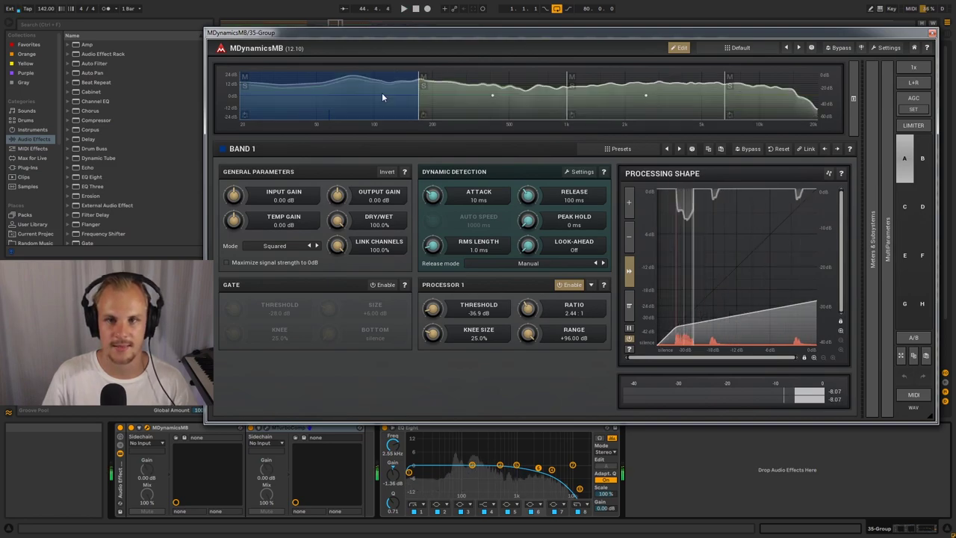
key(space)
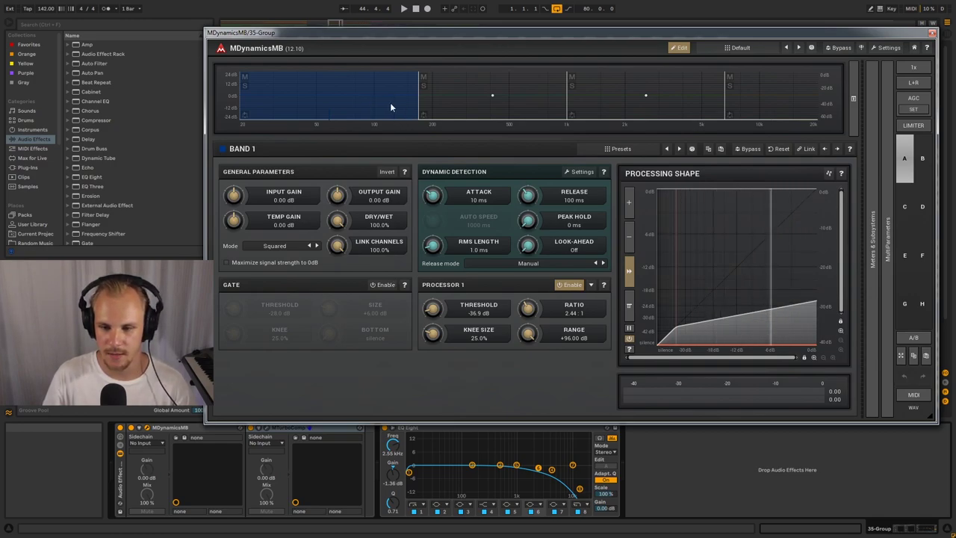
Step through Bands 2, 3 and 4, ending on Band 2 (-27.7 dB, 1:1.44 ratio)
click(482, 98)
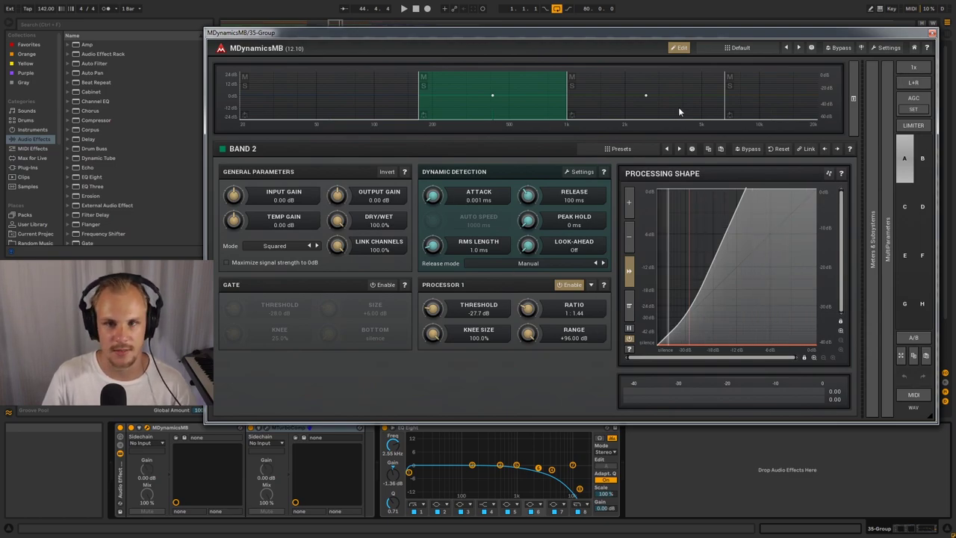
click(602, 106)
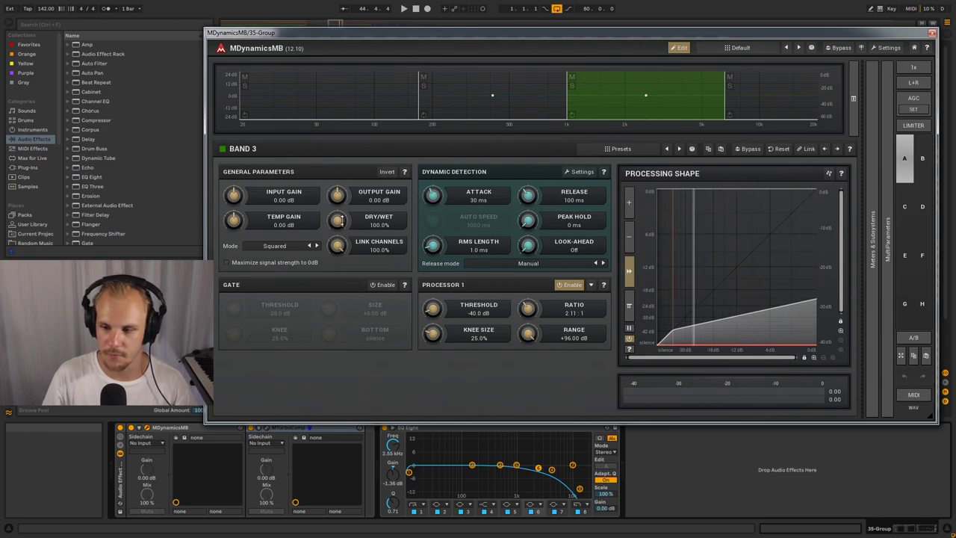
click(753, 109)
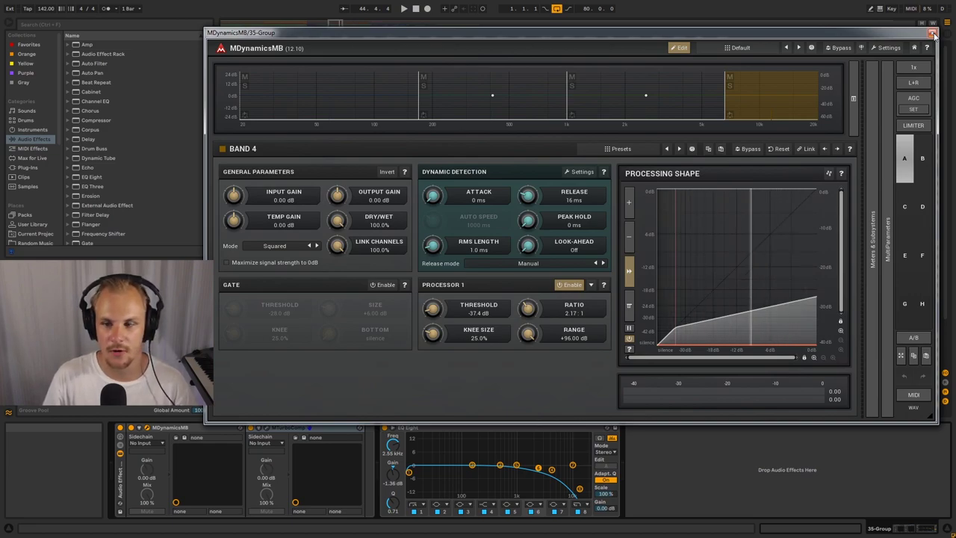
click(515, 114)
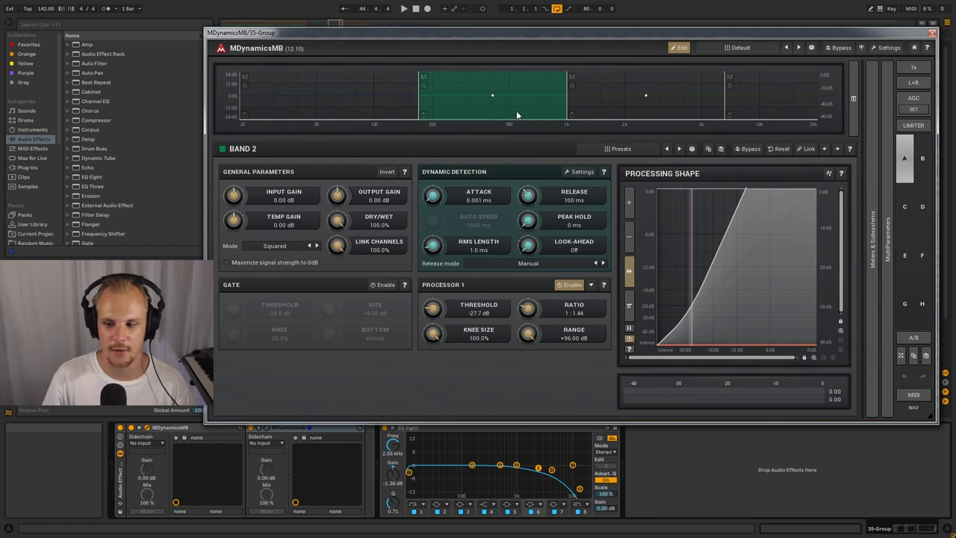
Close MDynamicsMB, bring up the MTurboComp editor and set the playback start to 41.1.1
click(931, 33)
click(291, 430)
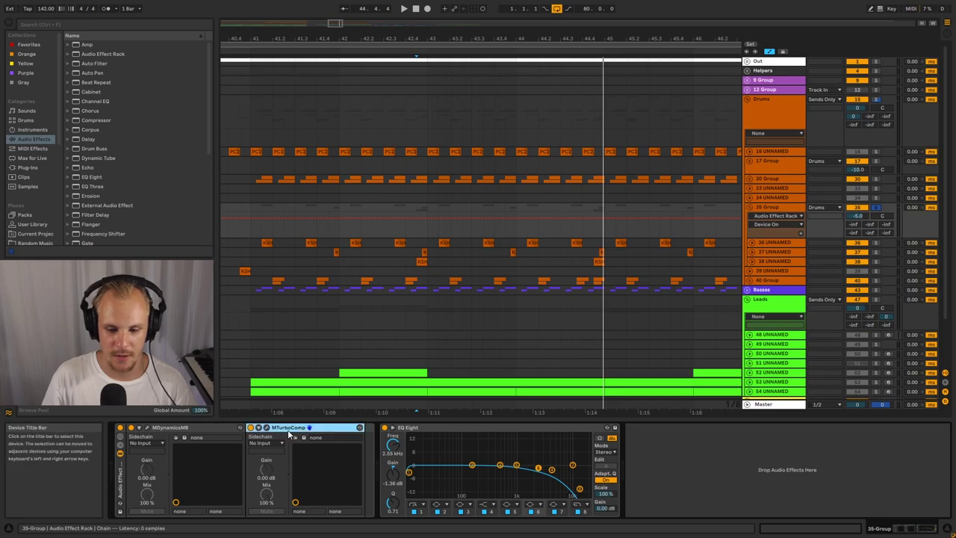
click(278, 430)
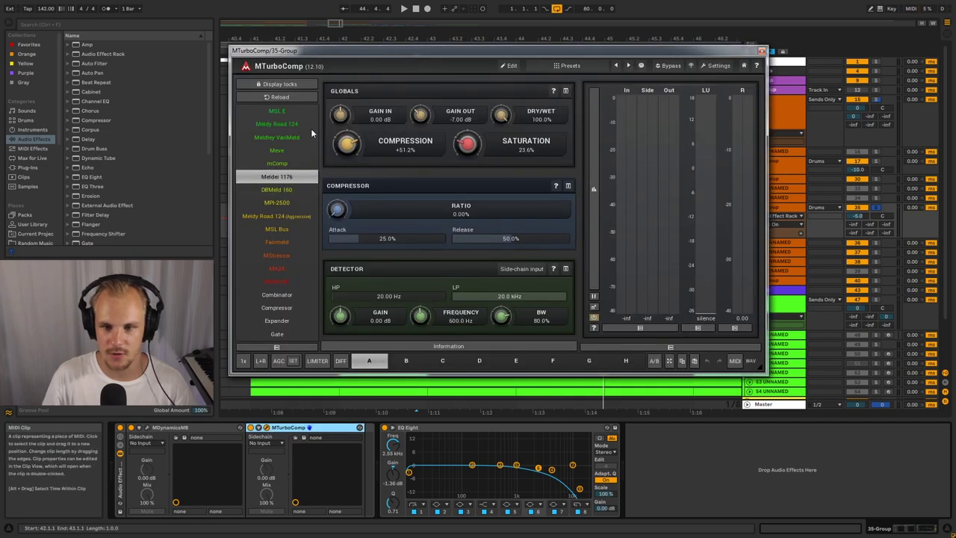
click(761, 51)
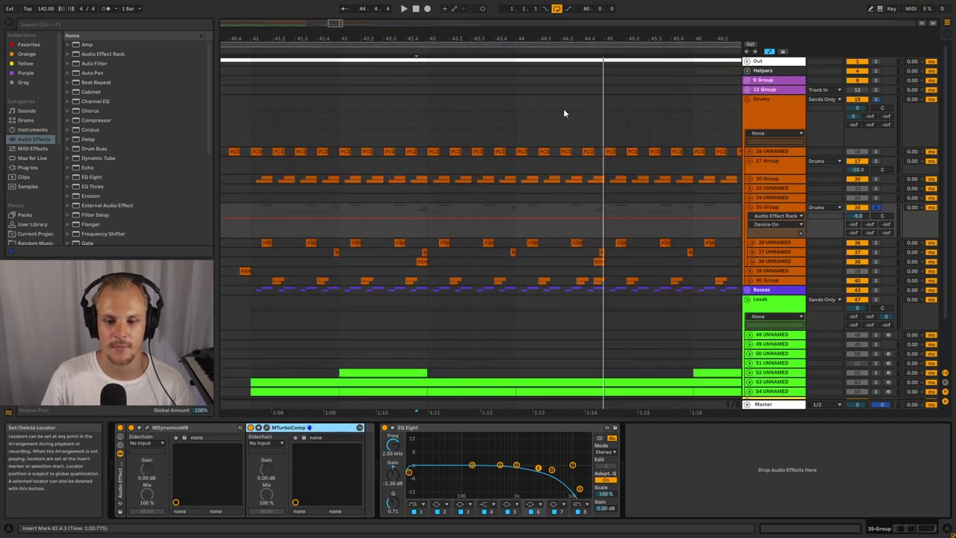
click(251, 209)
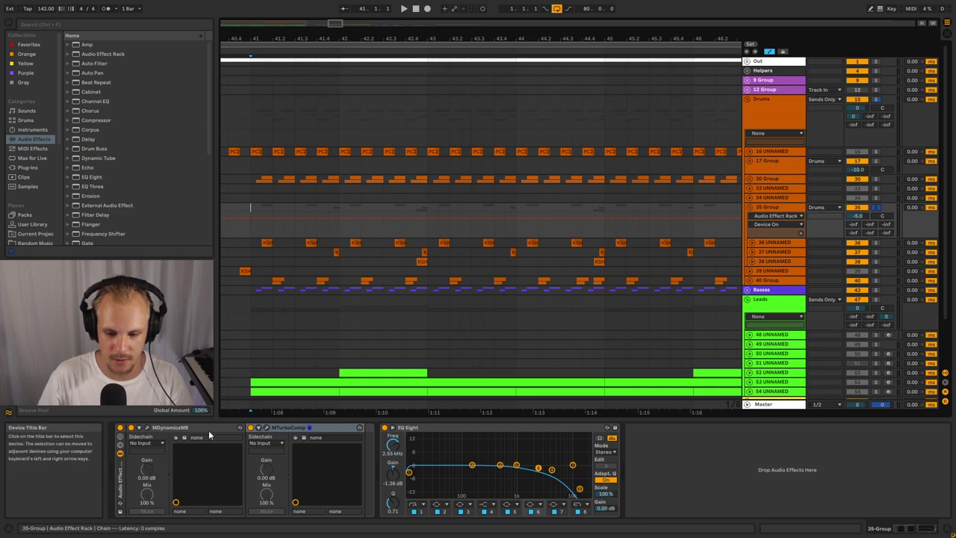
click(265, 427)
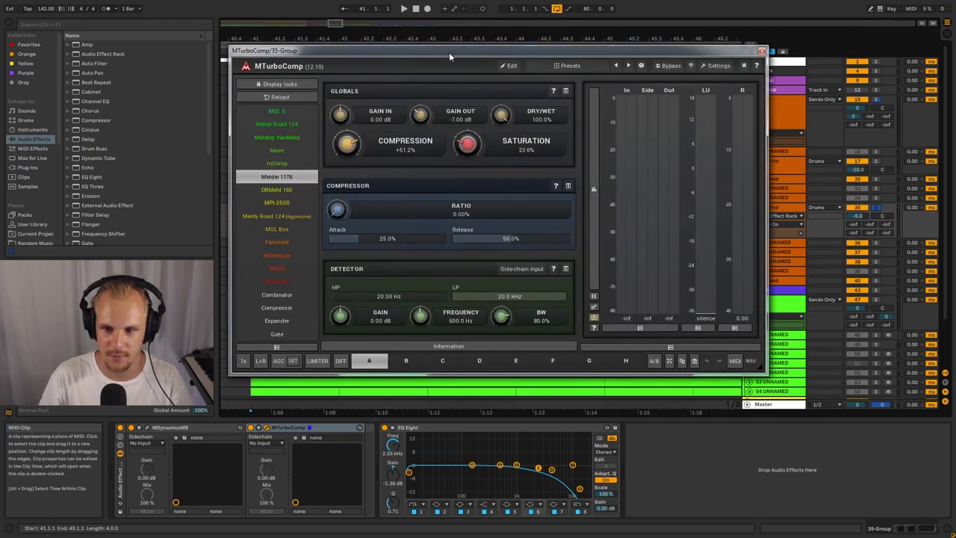
drag(448, 53, 573, 48)
click(251, 208)
Play from 41.1.1, switch MDynamicsMB on while listening, then stop and close MTurboComp
key(space)
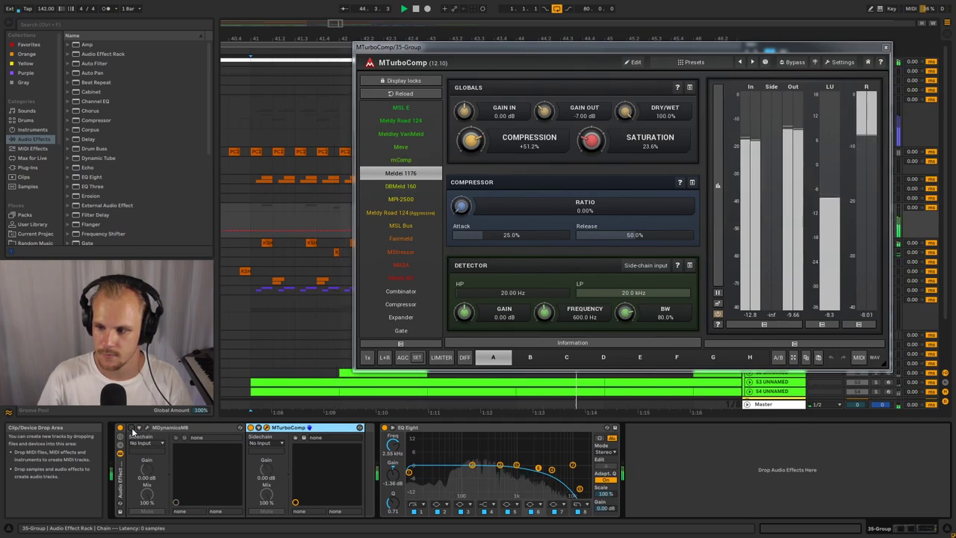
click(131, 428)
key(space)
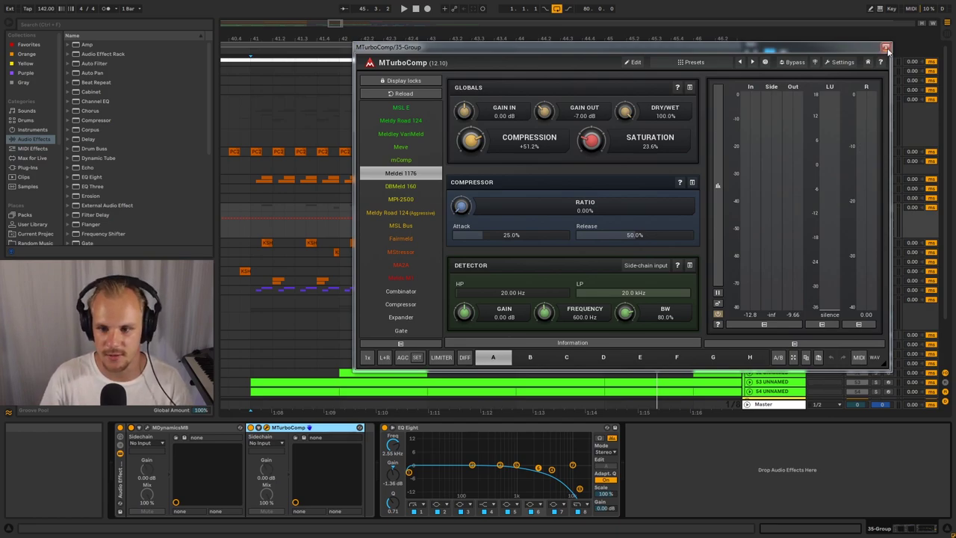
click(885, 48)
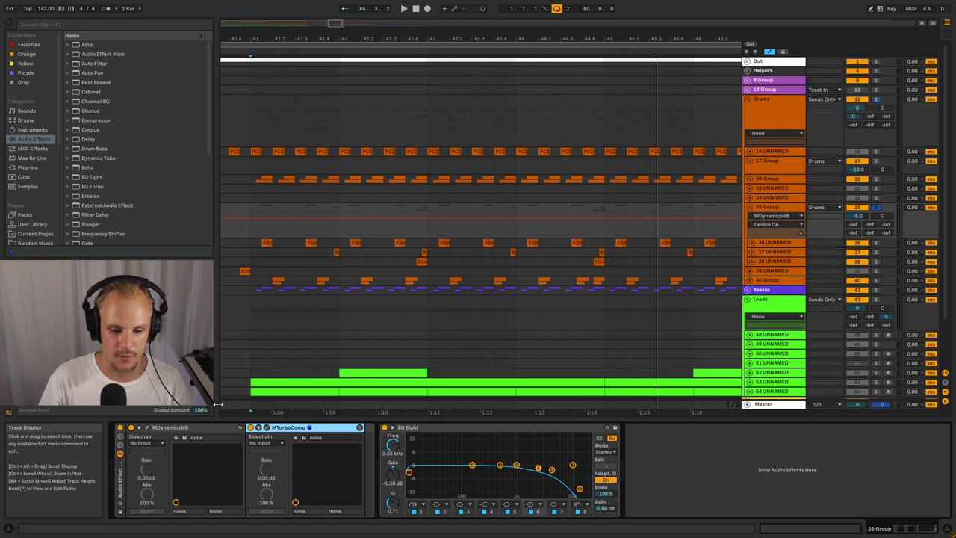
click(177, 430)
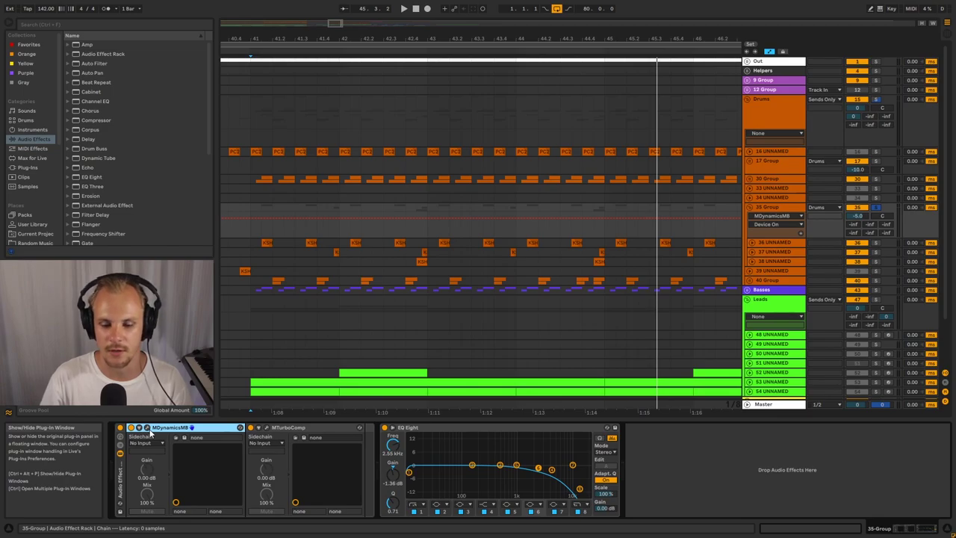
click(305, 429)
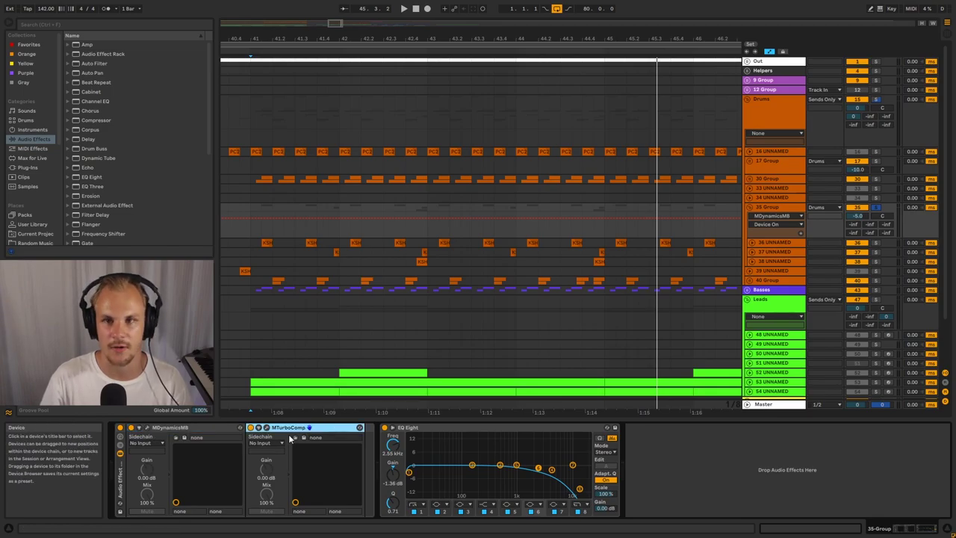